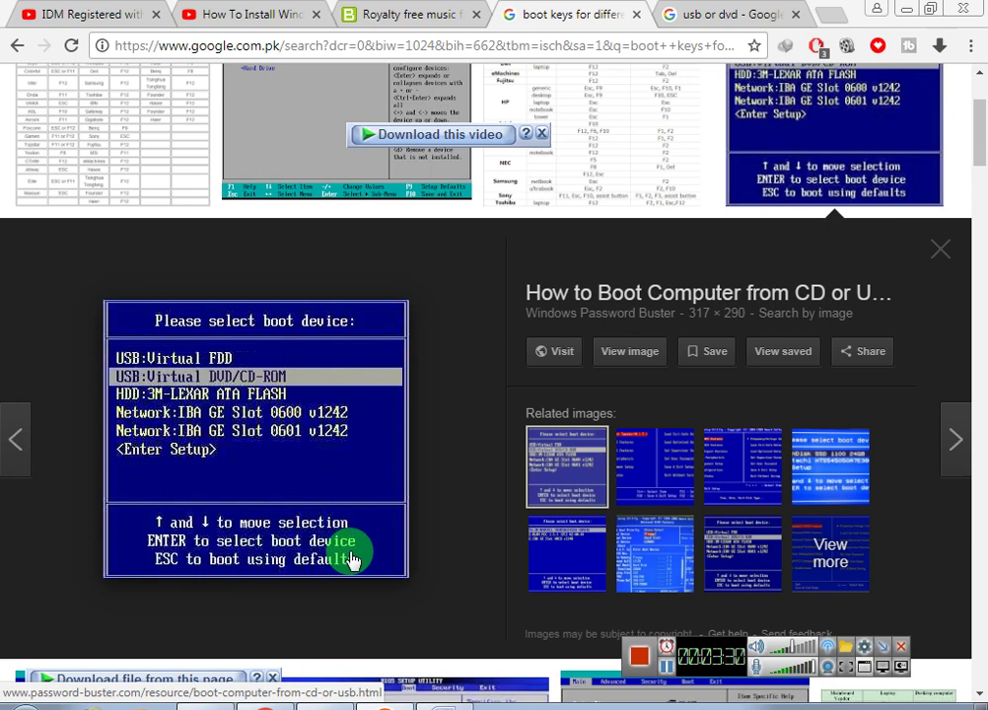
pyautogui.click(666, 676)
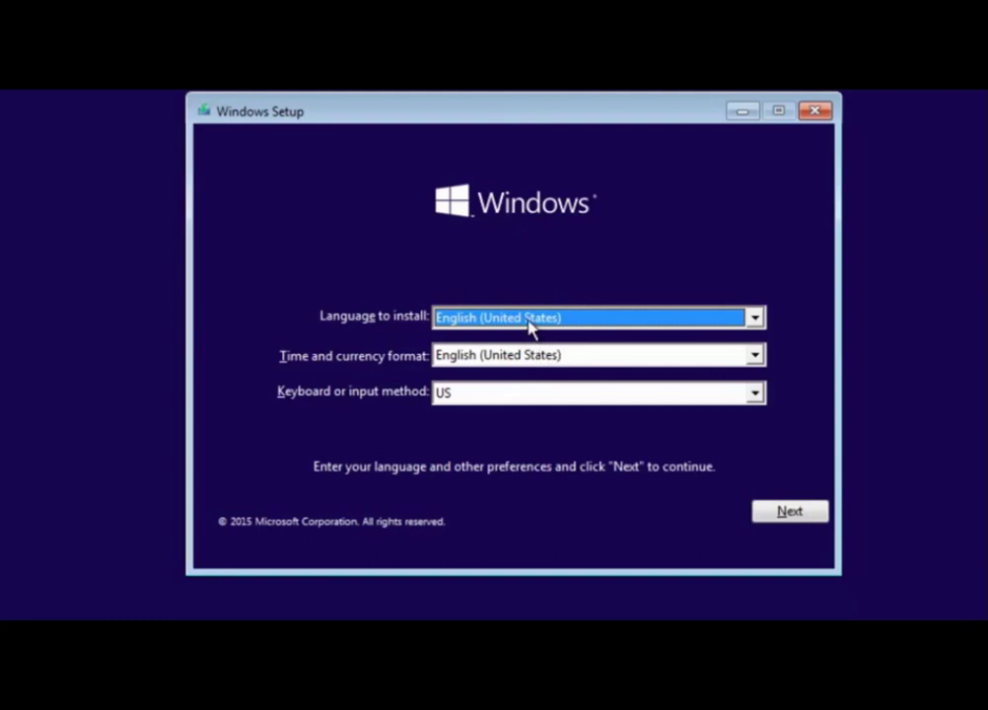
# Start the Windows installation with English (United States) language settings and a US keyboard, skipping the product key.
pyautogui.click(779, 511)
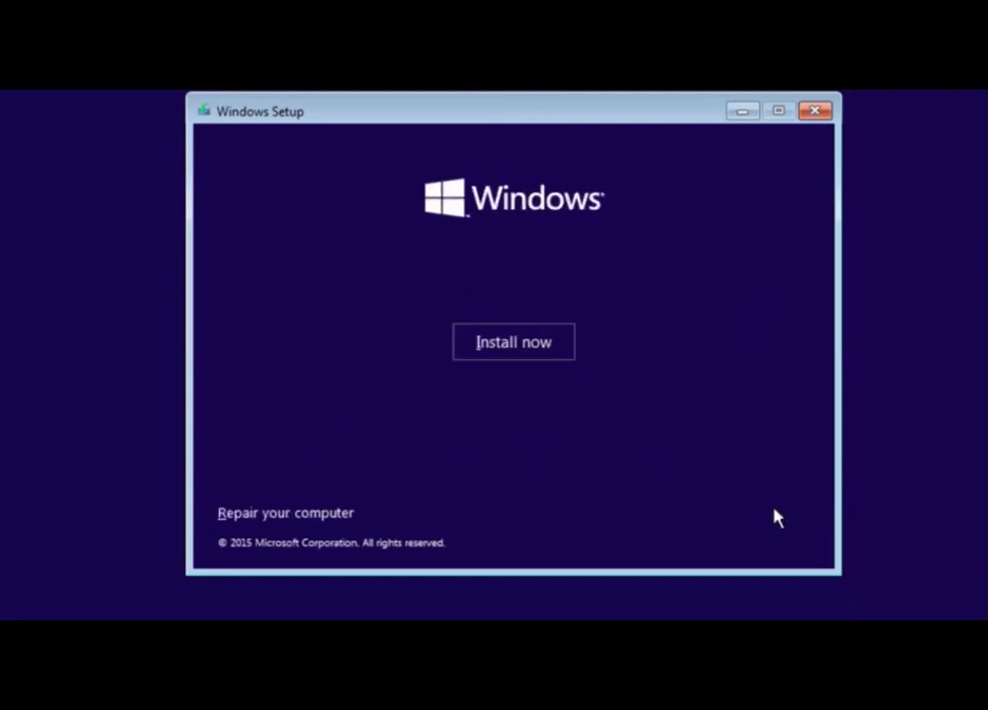
pyautogui.click(498, 347)
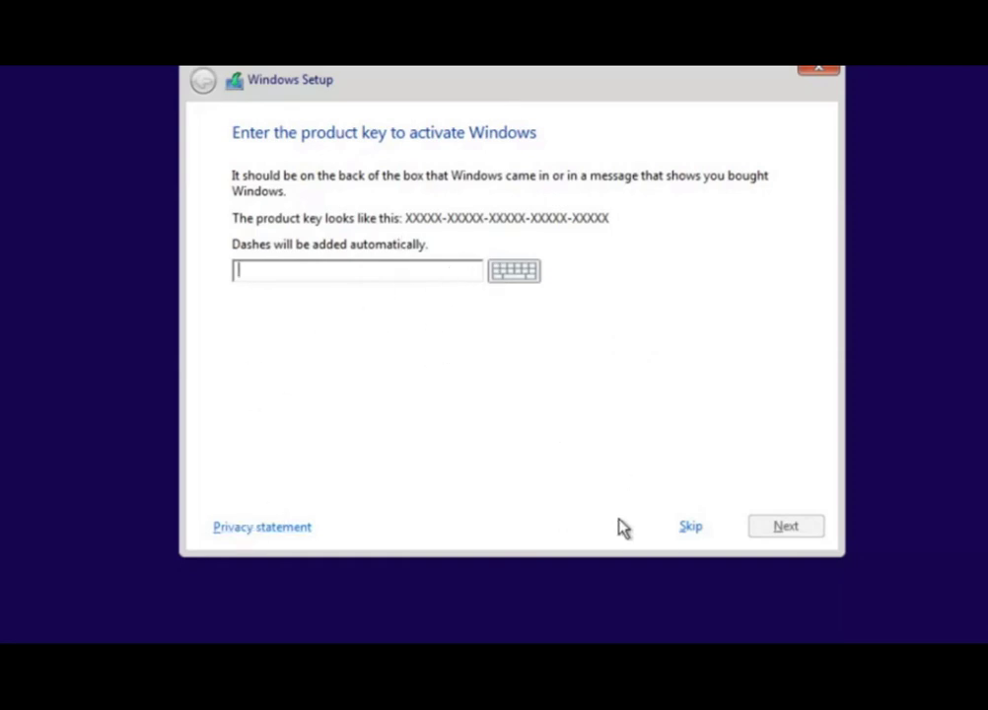
pyautogui.click(690, 528)
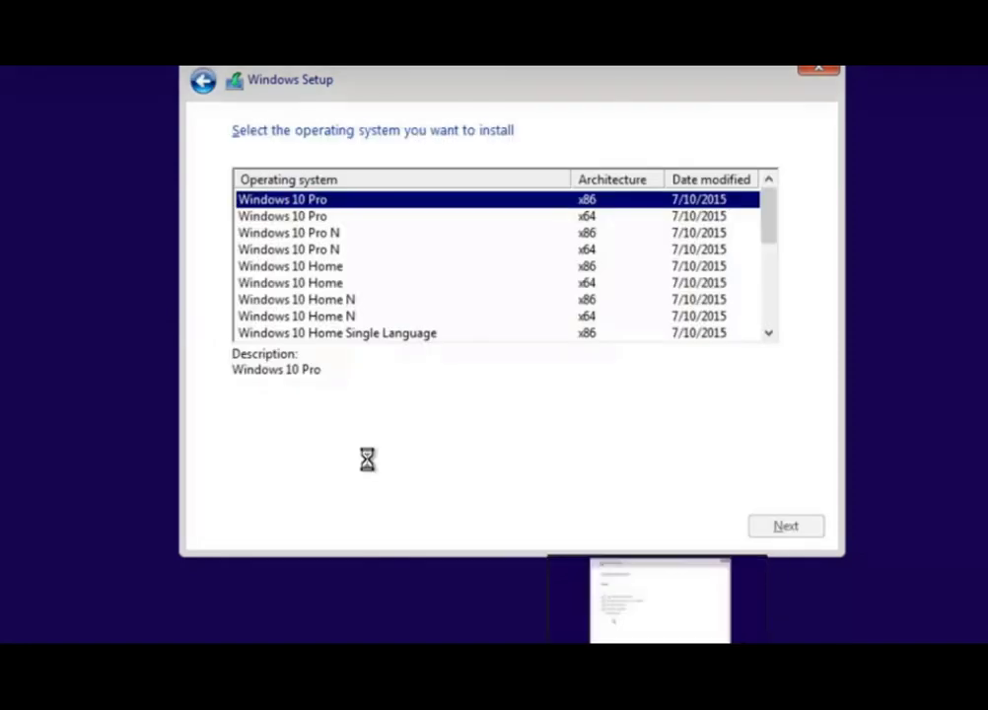
# Choose Windows 10 Pro x86 as the operating system and accept the license terms.
pyautogui.press('Return')
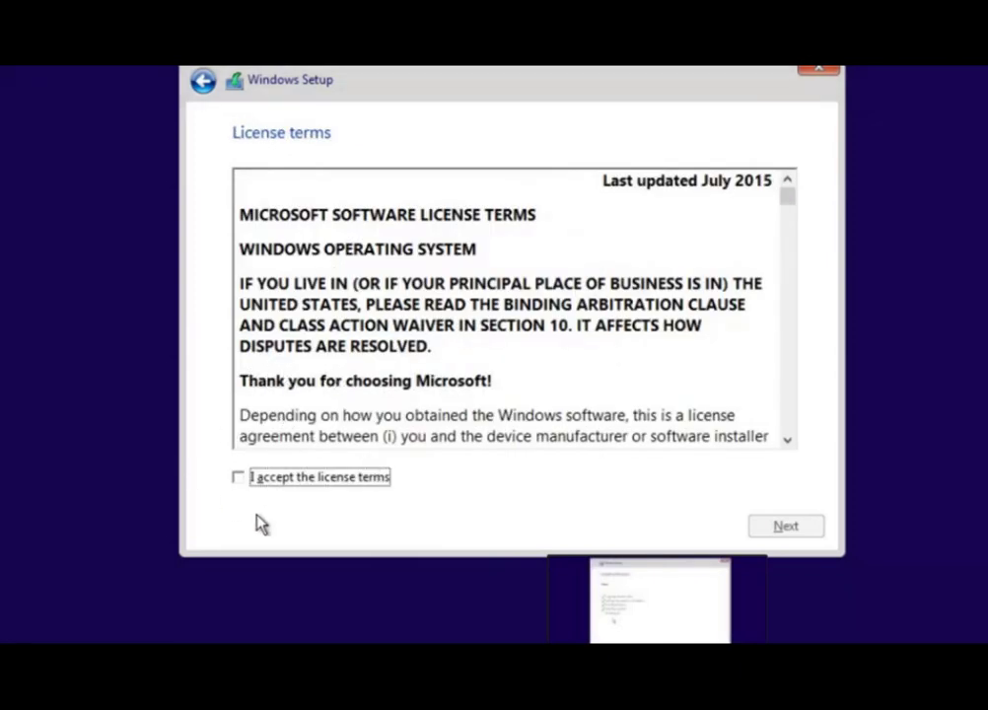
pyautogui.click(252, 482)
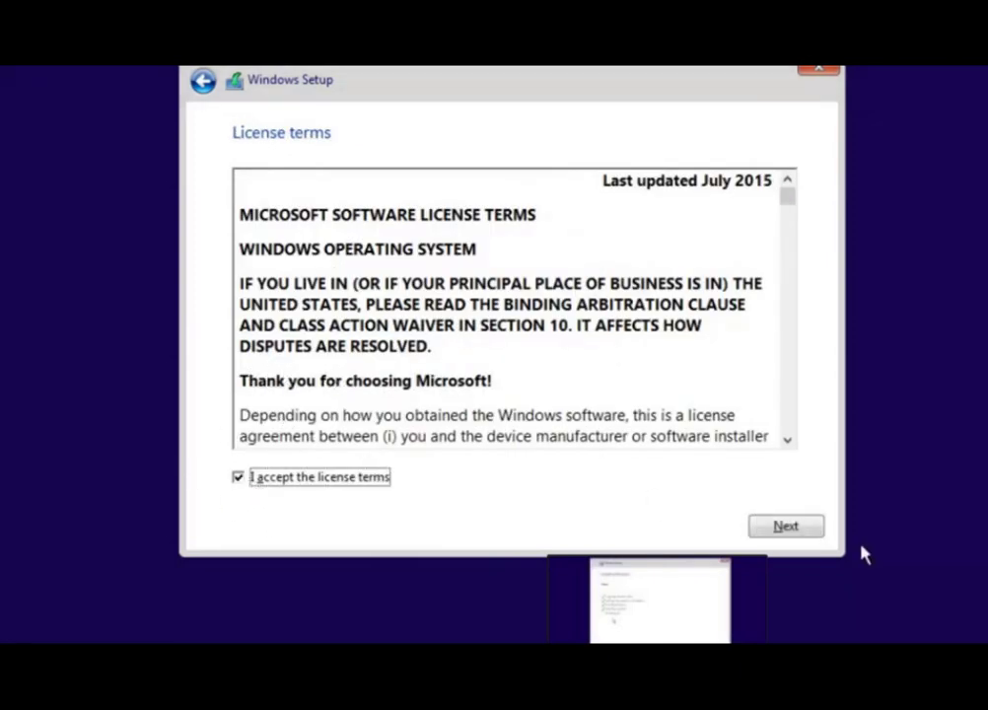
pyautogui.click(775, 529)
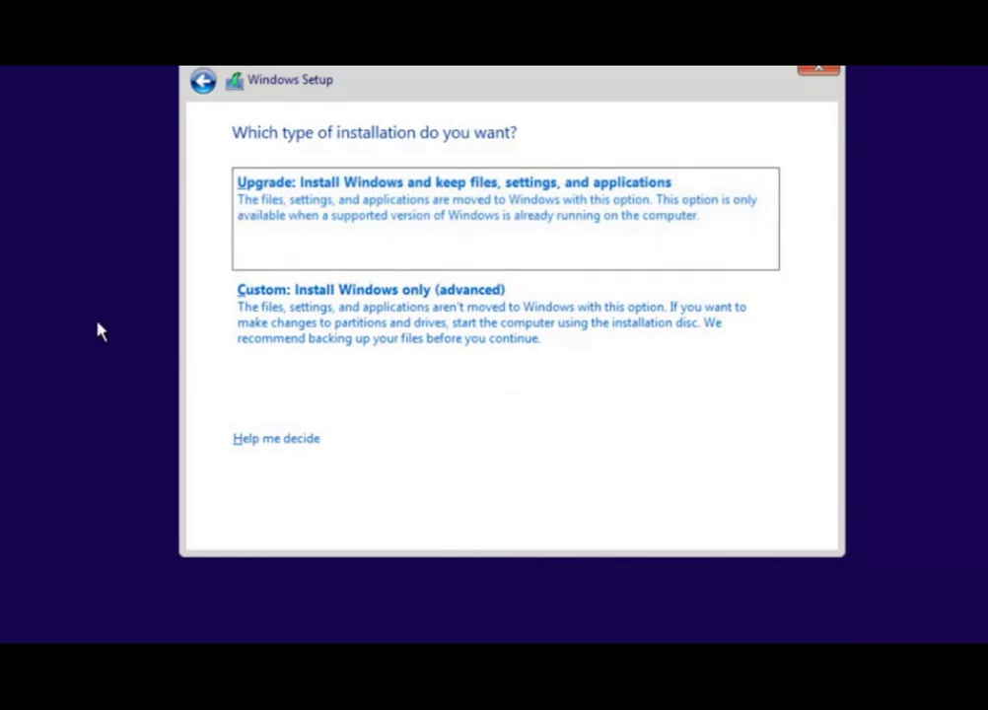
# Choose the custom installation and create a 19.6 GB primary partition in Drive 0's unallocated space, allowing additional system partitions.
pyautogui.click(308, 340)
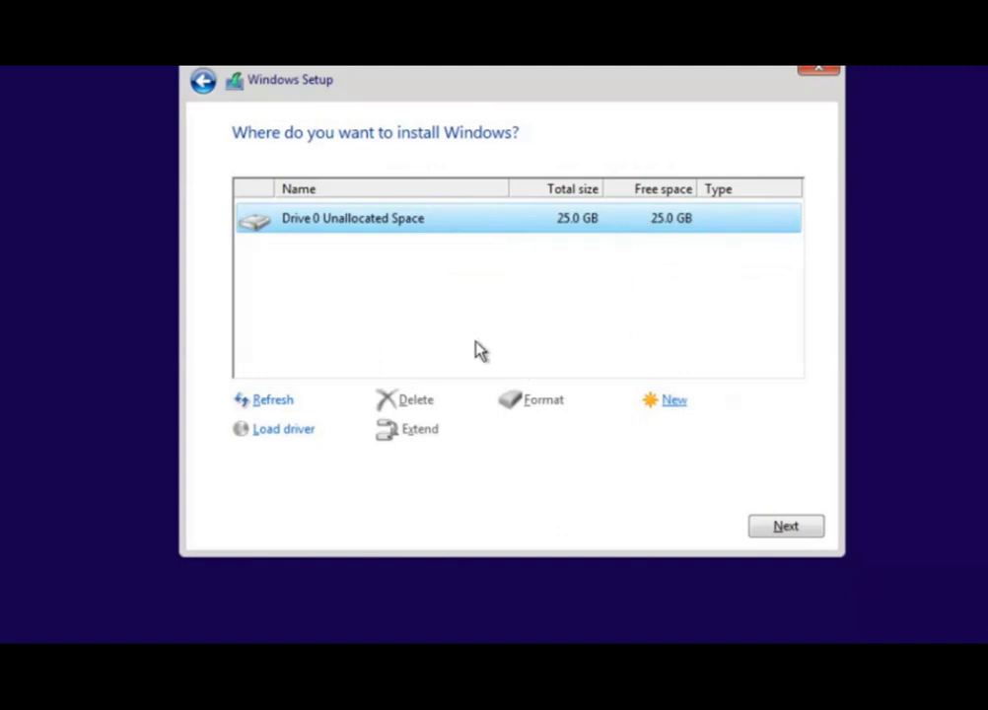
pyautogui.click(678, 403)
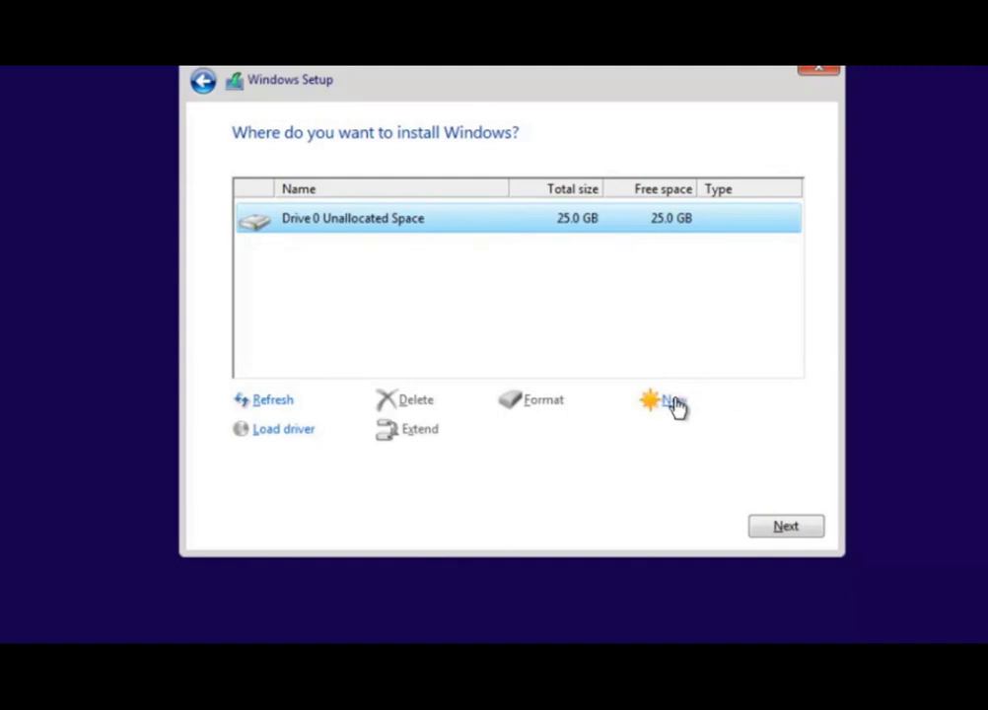
pyautogui.moveTo(600, 428); pyautogui.dragTo(545, 458)
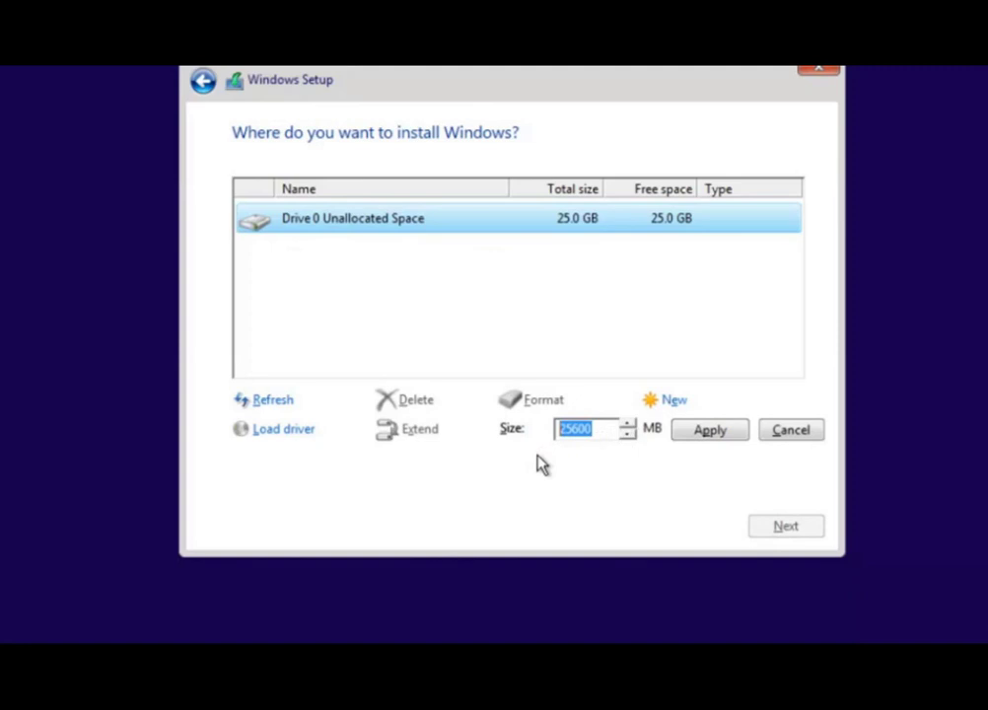
pyautogui.click(589, 439)
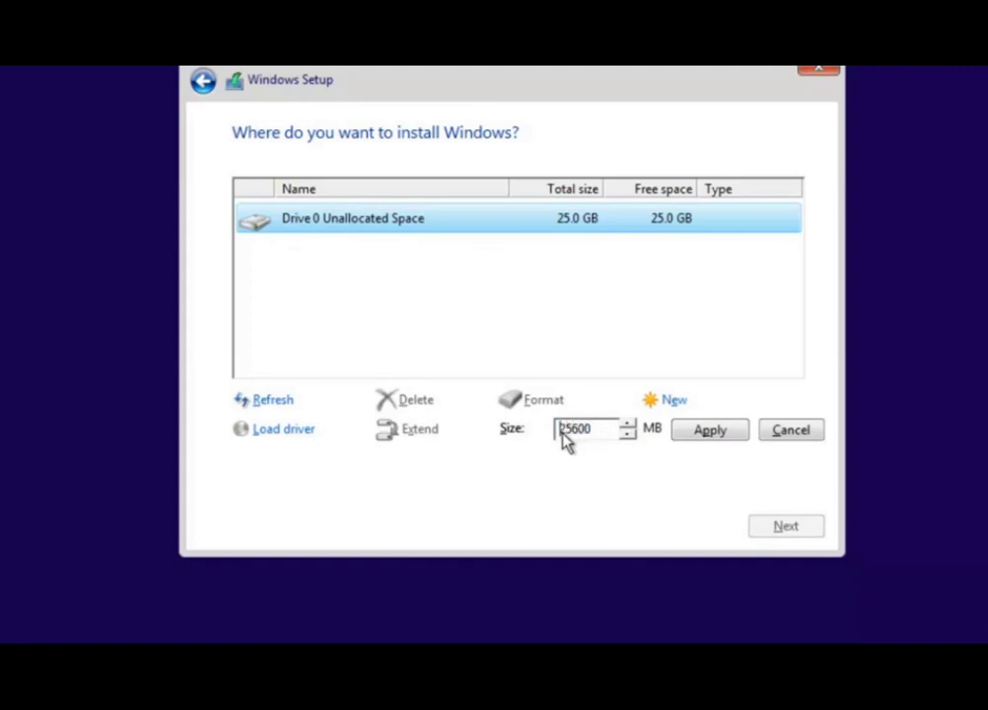
pyautogui.moveTo(589, 441); pyautogui.dragTo(492, 452)
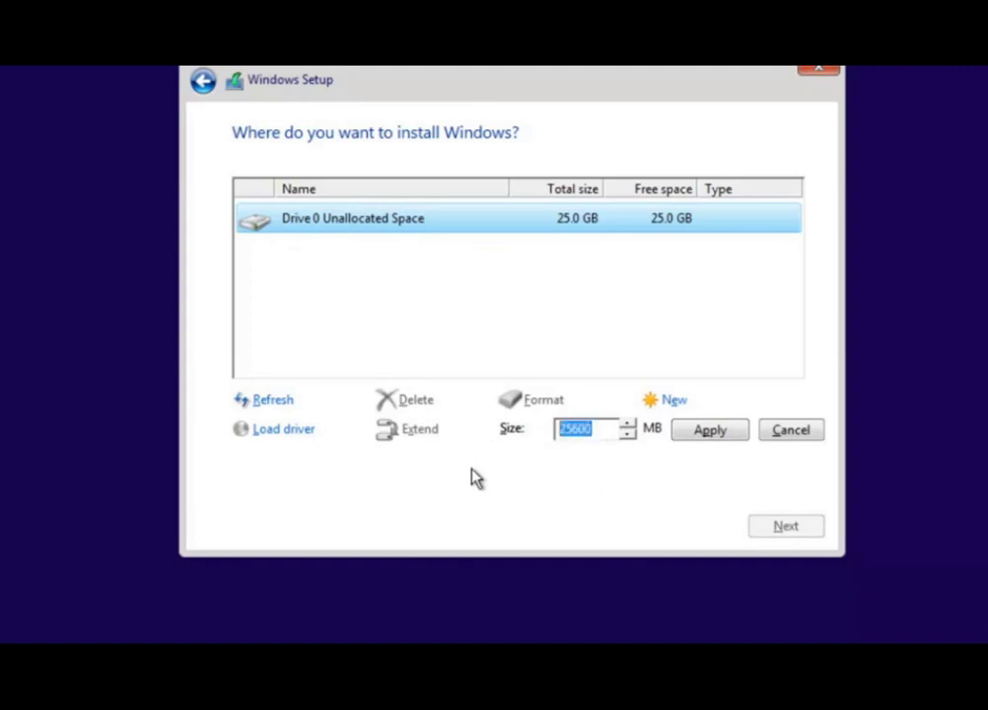
pyautogui.press('End')
pyautogui.press('Delete')
pyautogui.write('1')
pyautogui.press('Right')
pyautogui.press('Delete')
pyautogui.write('5')
pyautogui.press('BackSpace')
pyautogui.write('6')
pyautogui.press('BackSpace')
pyautogui.write('0')
pyautogui.press('BackSpace')
pyautogui.press('Left')
pyautogui.press('BackSpace')
pyautogui.write('20')
pyautogui.press('Delete')
pyautogui.write('6')
pyautogui.click(678, 444)
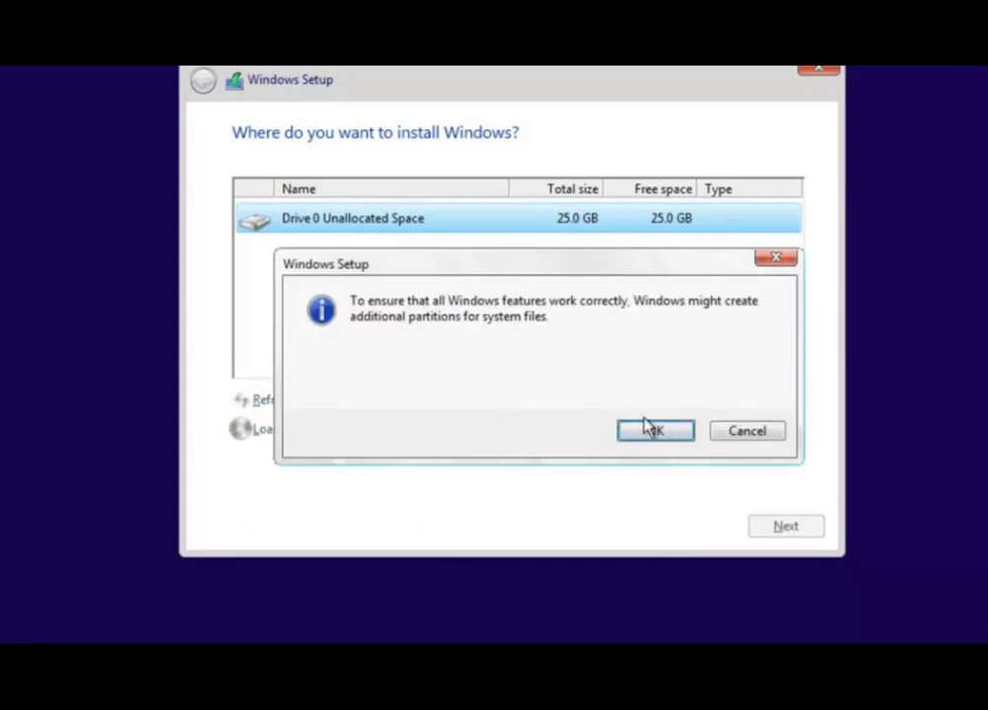
pyautogui.click(646, 429)
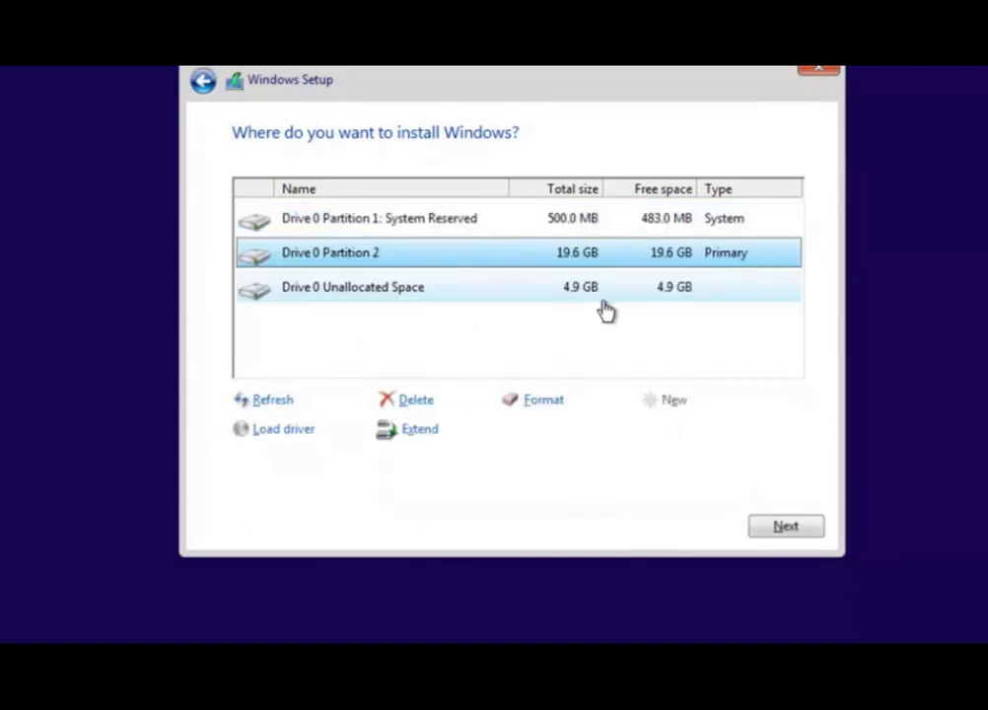
pyautogui.click(655, 296)
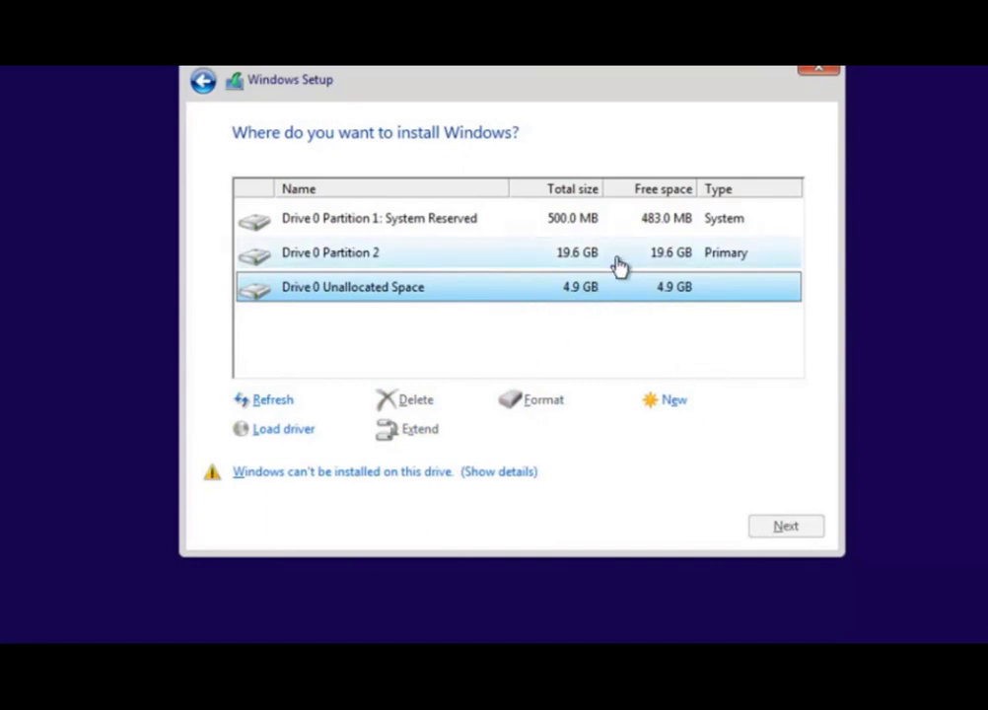
pyautogui.click(597, 217)
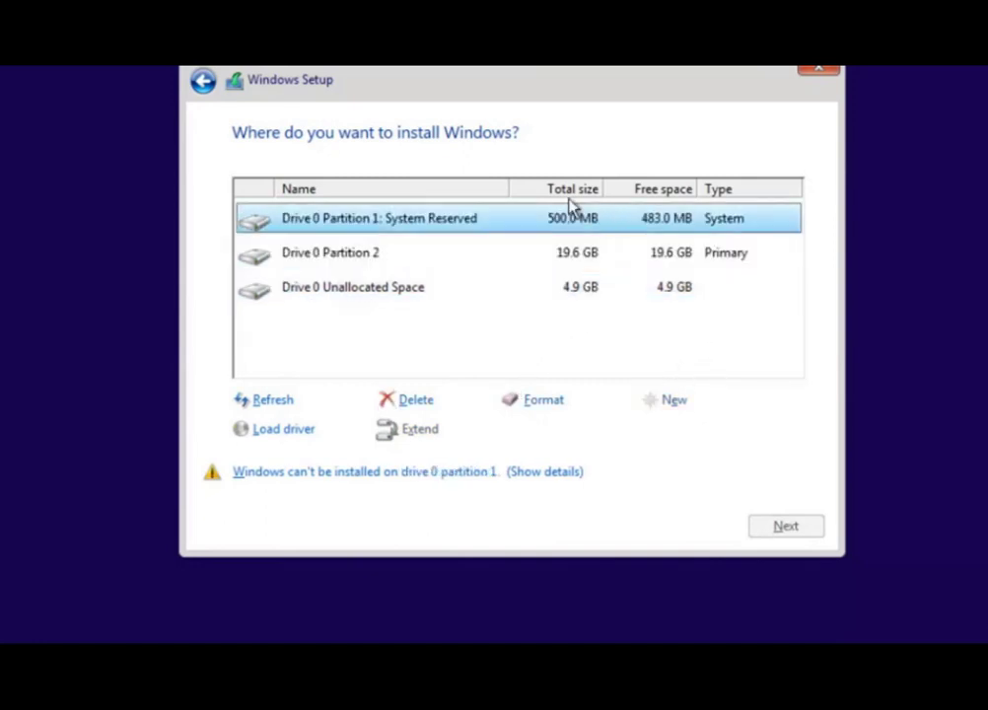
pyautogui.click(553, 256)
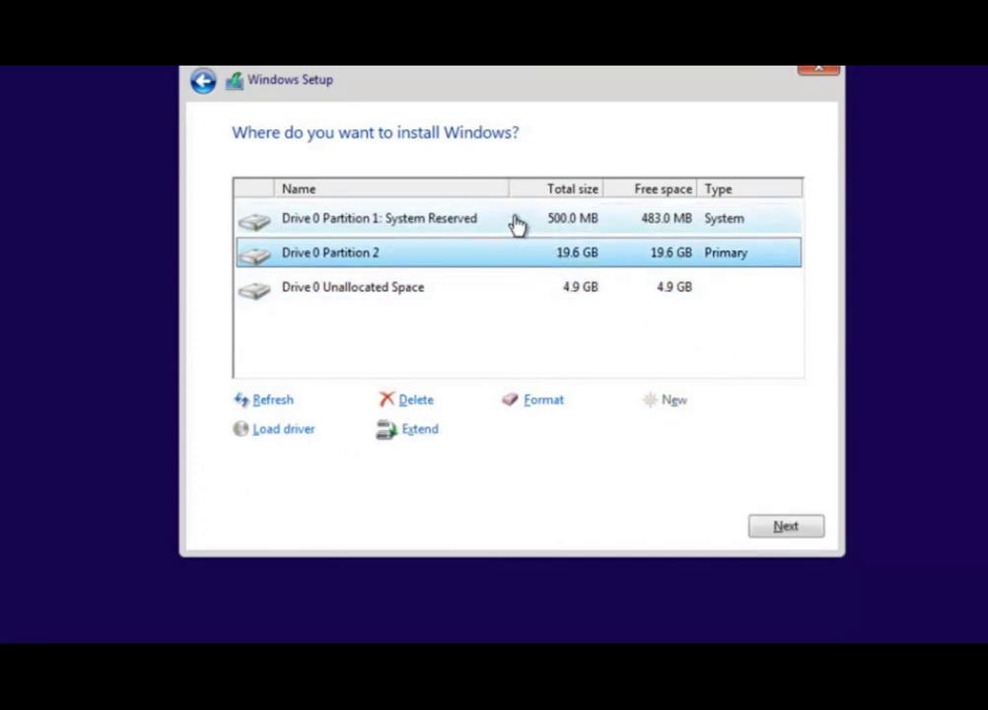
pyautogui.click(463, 221)
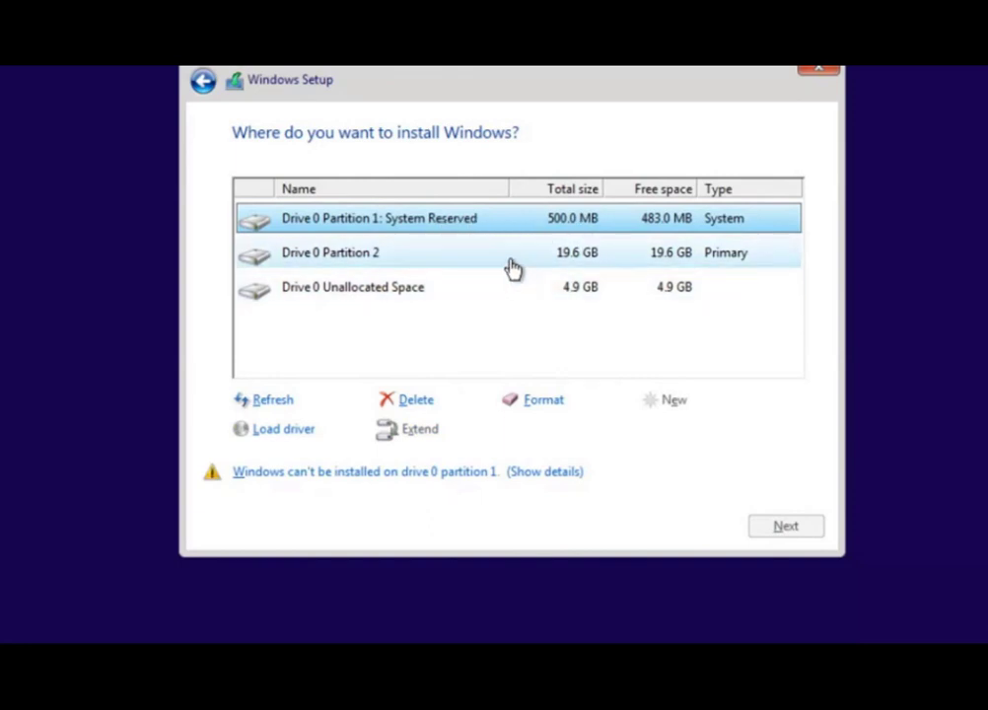
pyautogui.click(428, 259)
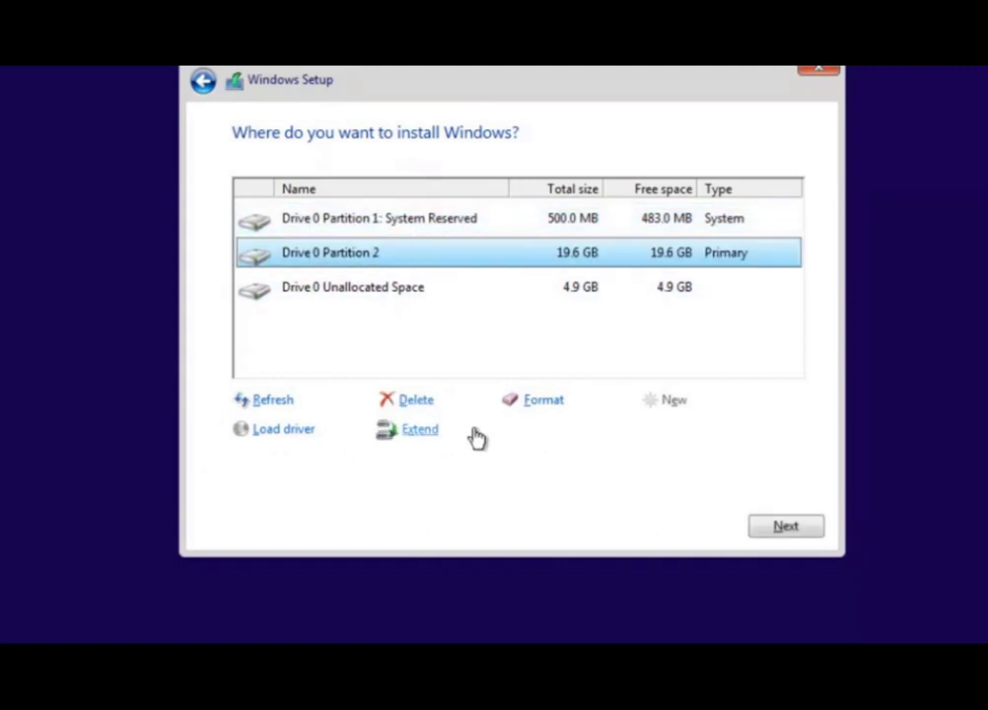
# Create another primary partition from all of the remaining 4.9 GB unallocated space on Drive 0.
pyautogui.click(532, 290)
pyautogui.click(685, 401)
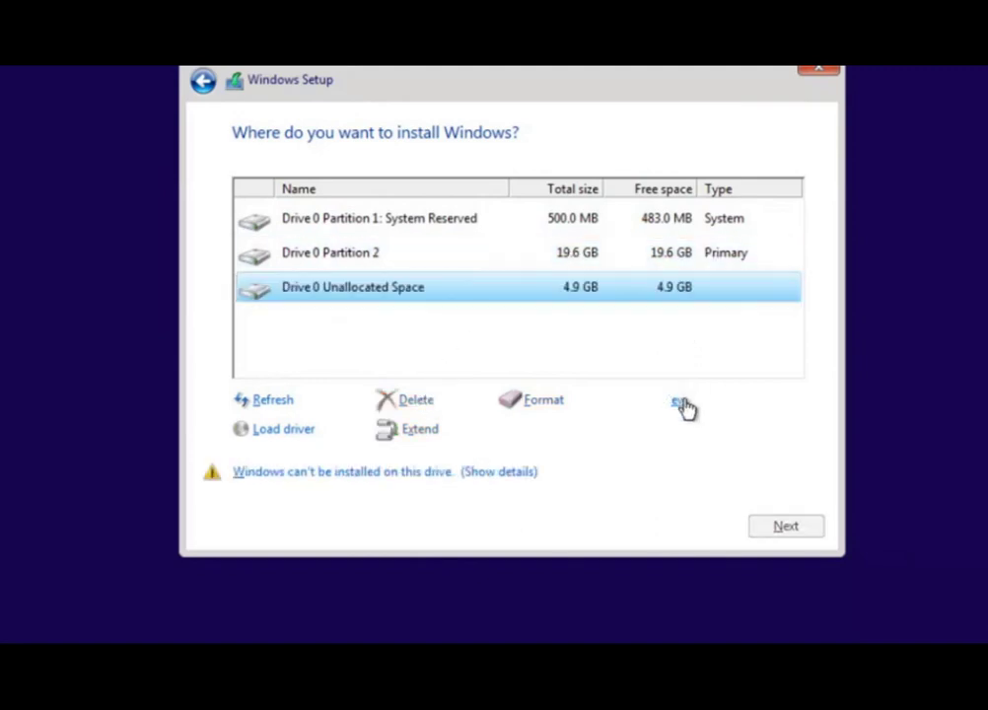
pyautogui.click(697, 427)
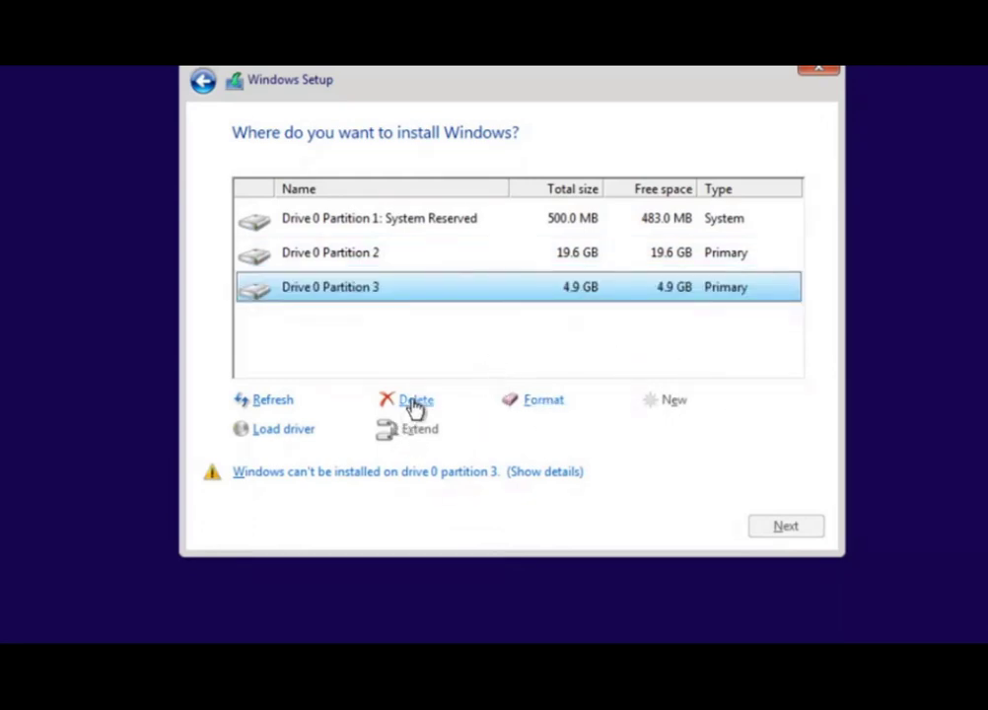
# Delete the 19.6 GB primary partition, Drive 0 Partition 2.
pyautogui.click(497, 264)
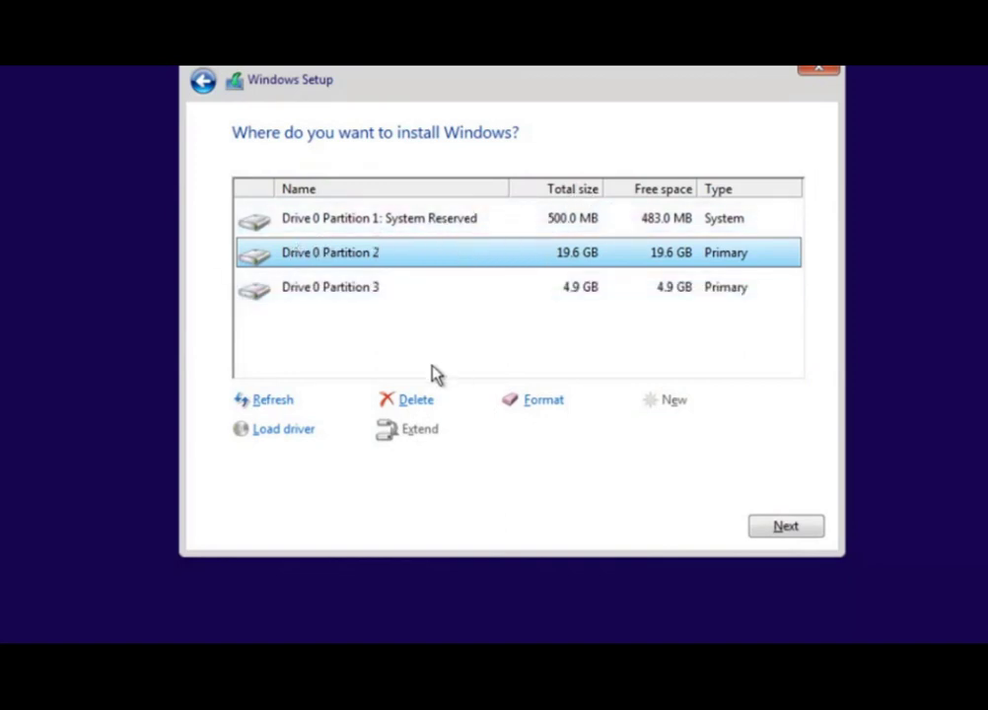
pyautogui.click(452, 216)
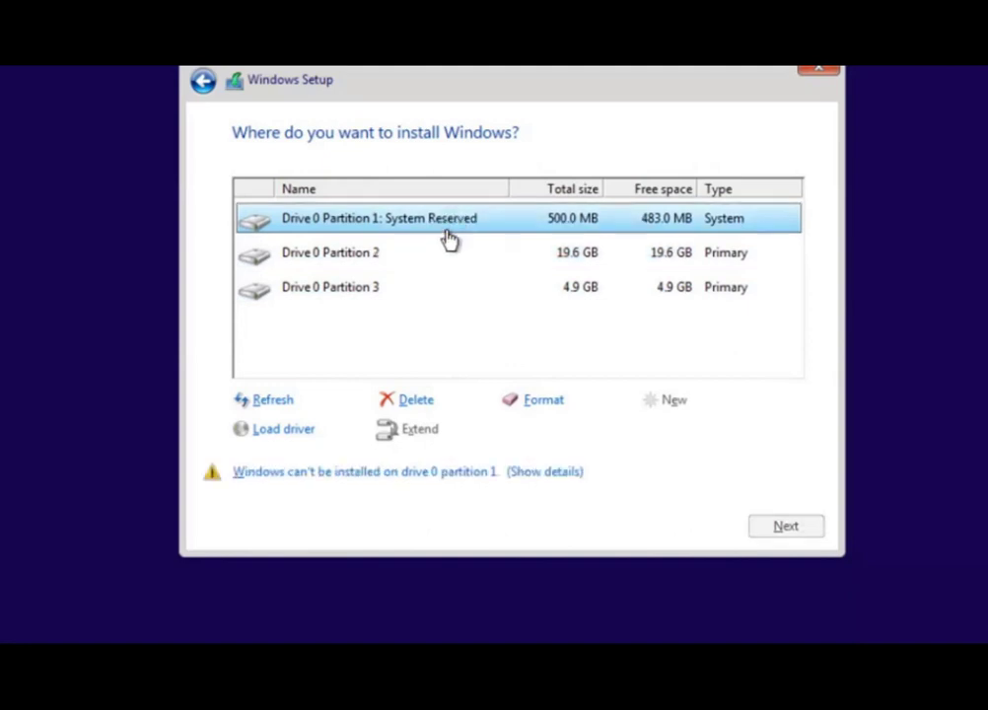
pyautogui.click(411, 262)
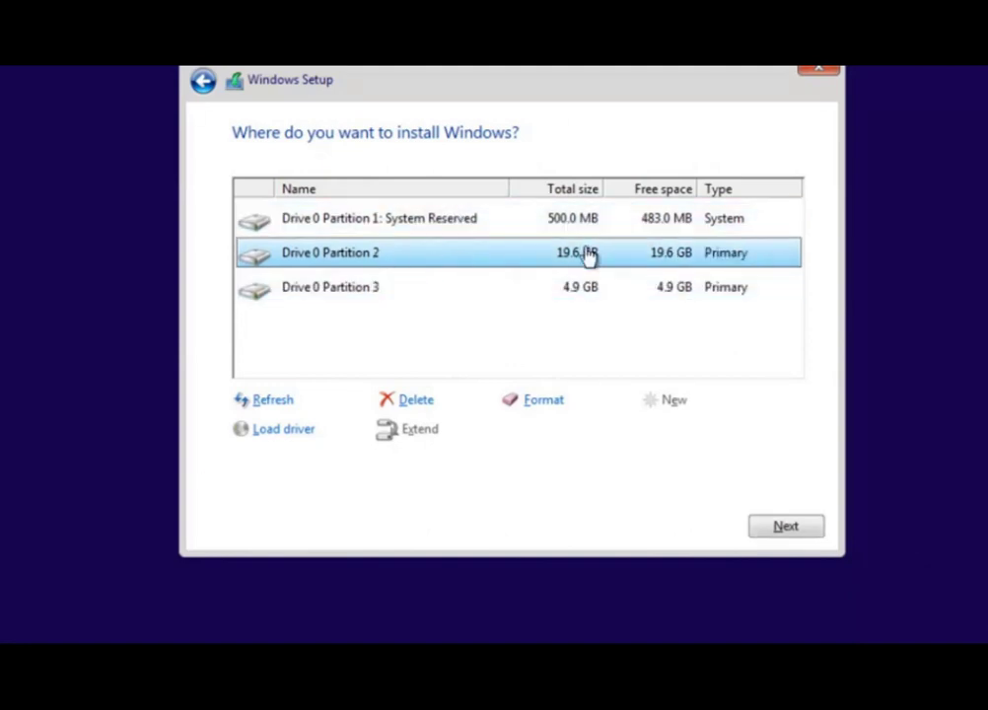
pyautogui.click(430, 402)
pyautogui.click(628, 437)
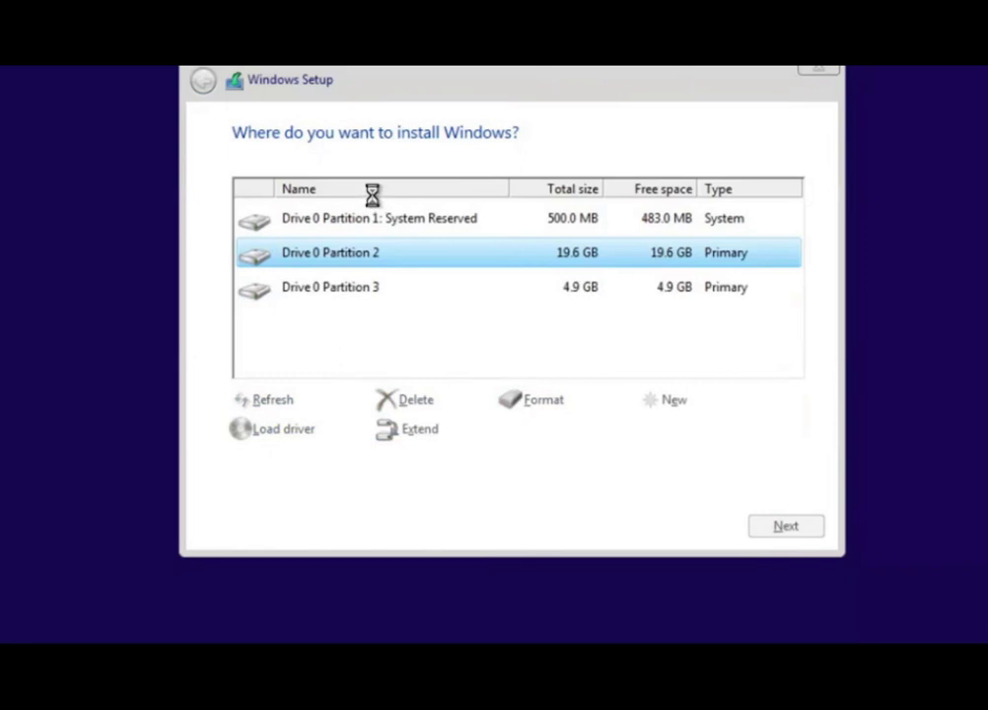
# Extend the System Reserved partition to 20599 MB using the adjacent unallocated space.
pyautogui.click(422, 438)
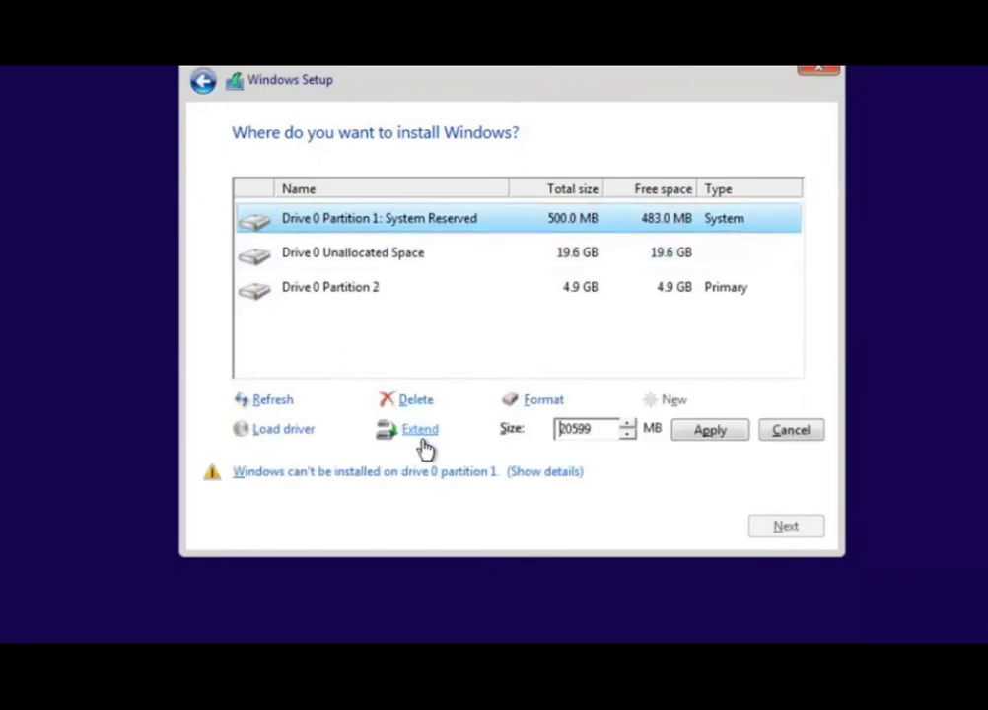
pyautogui.click(686, 436)
pyautogui.click(672, 435)
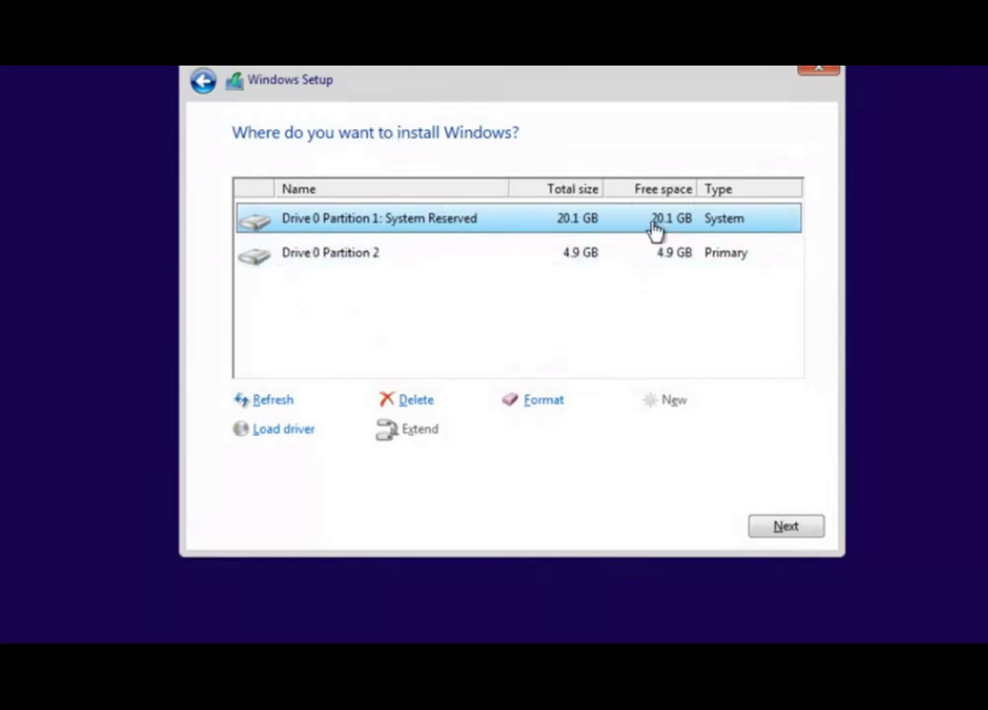
pyautogui.click(697, 375)
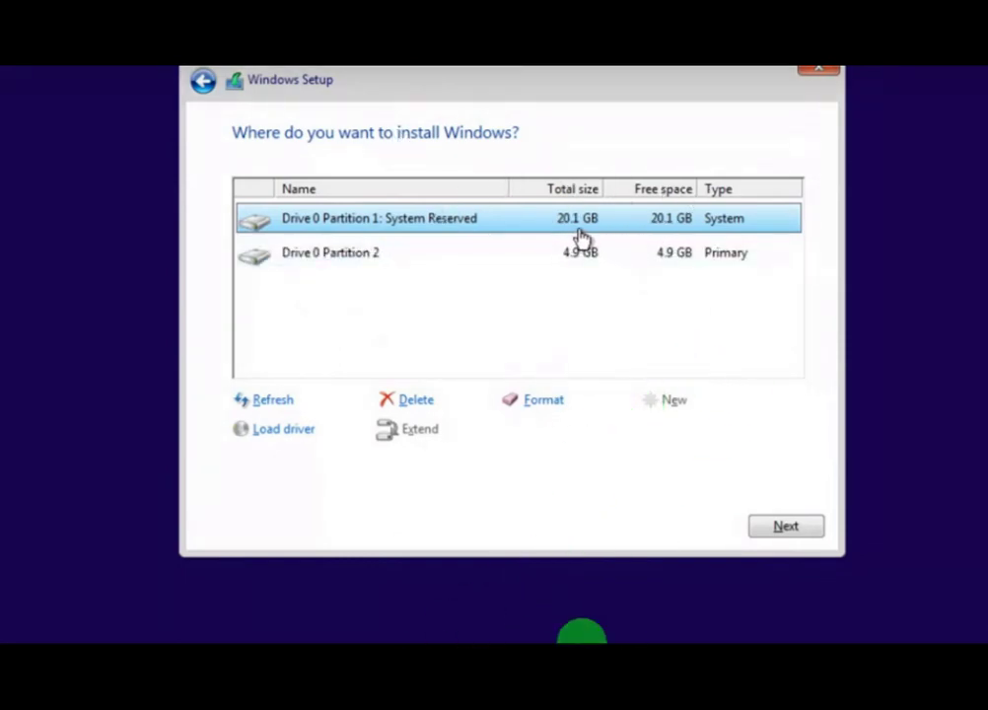
pyautogui.press('space')
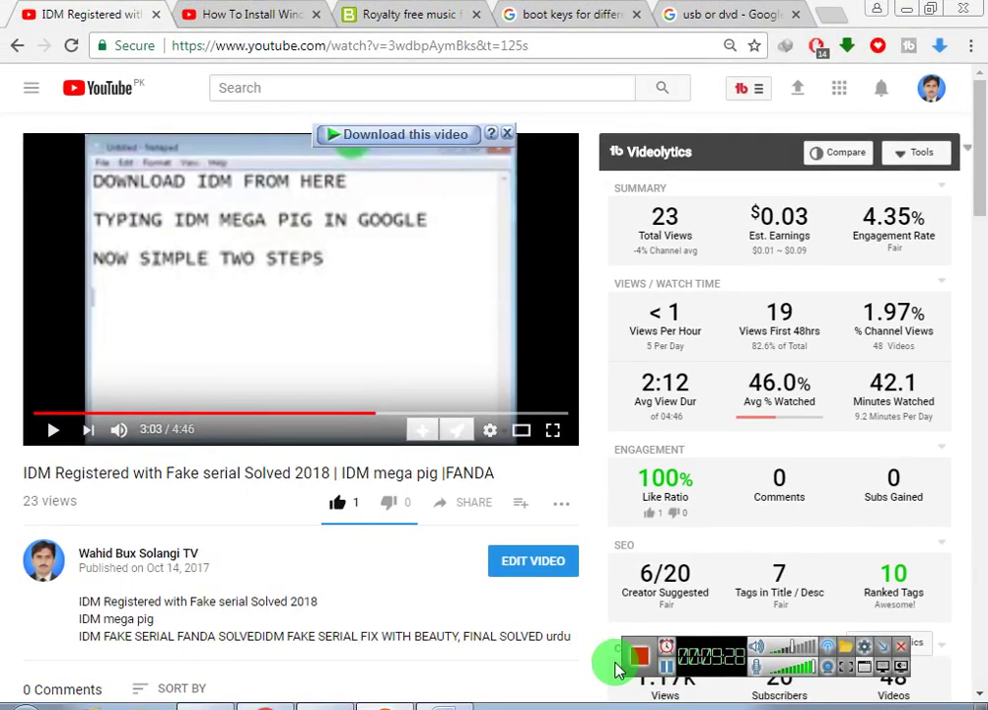
# Switch to YouTube, search for the channel owner's name, and open the owner's TV channel page.
pyautogui.click(264, 90)
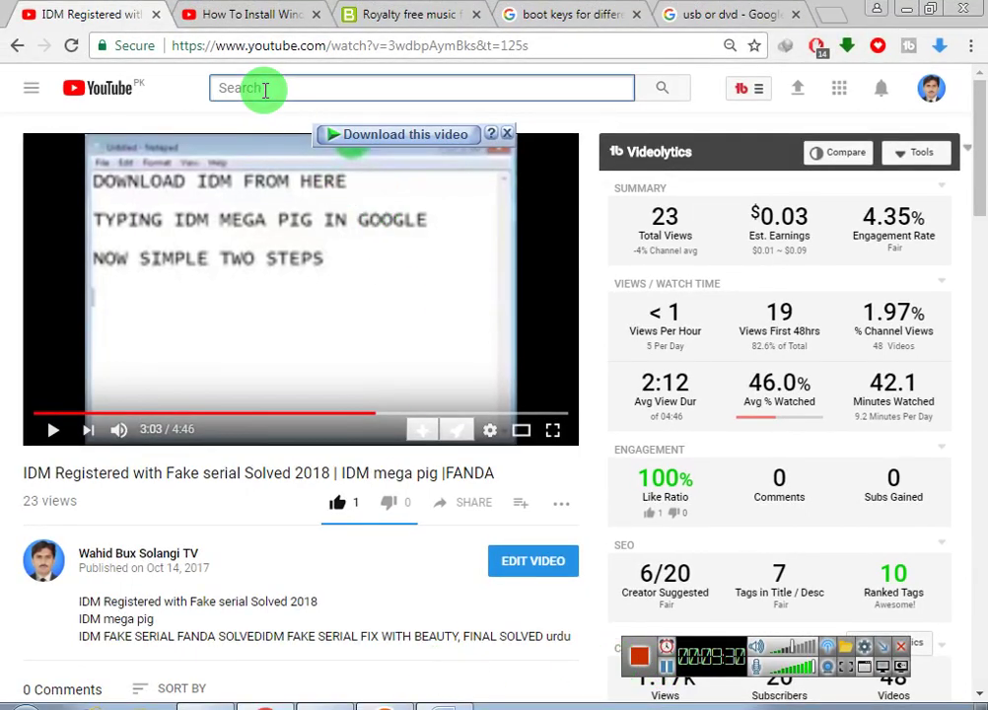
pyautogui.write('wahi')
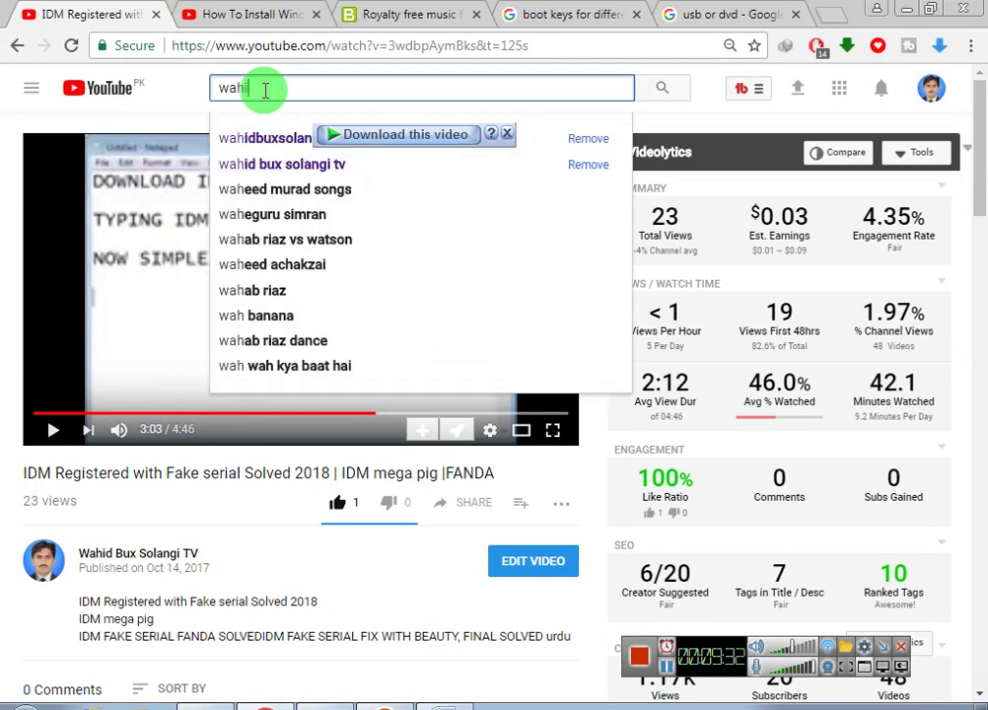
pyautogui.write('d bux')
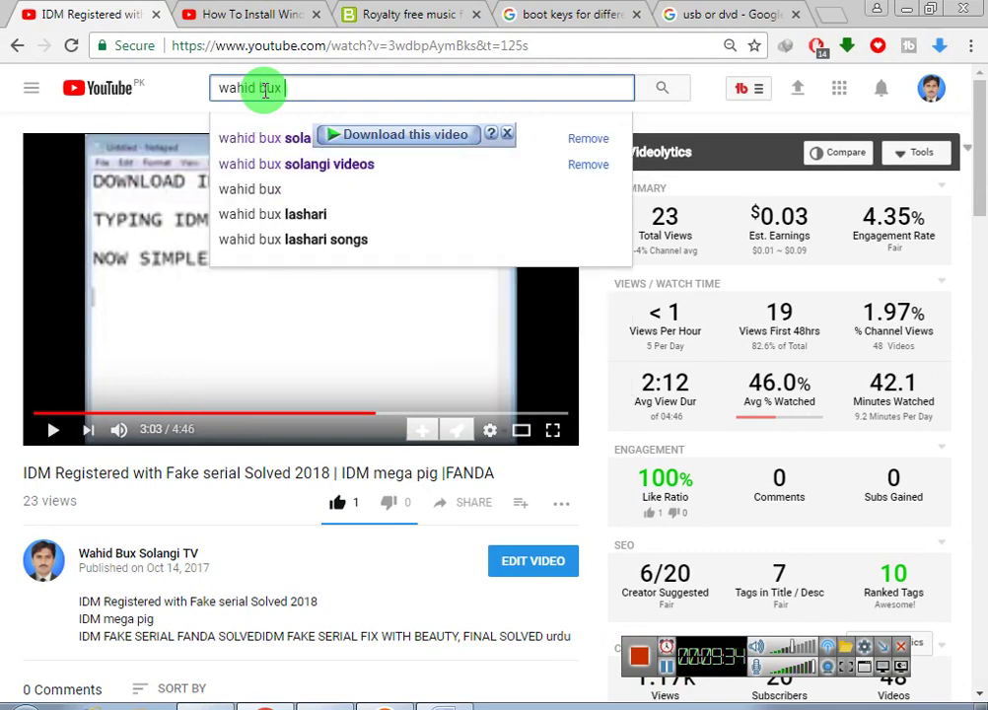
pyautogui.press('Return')
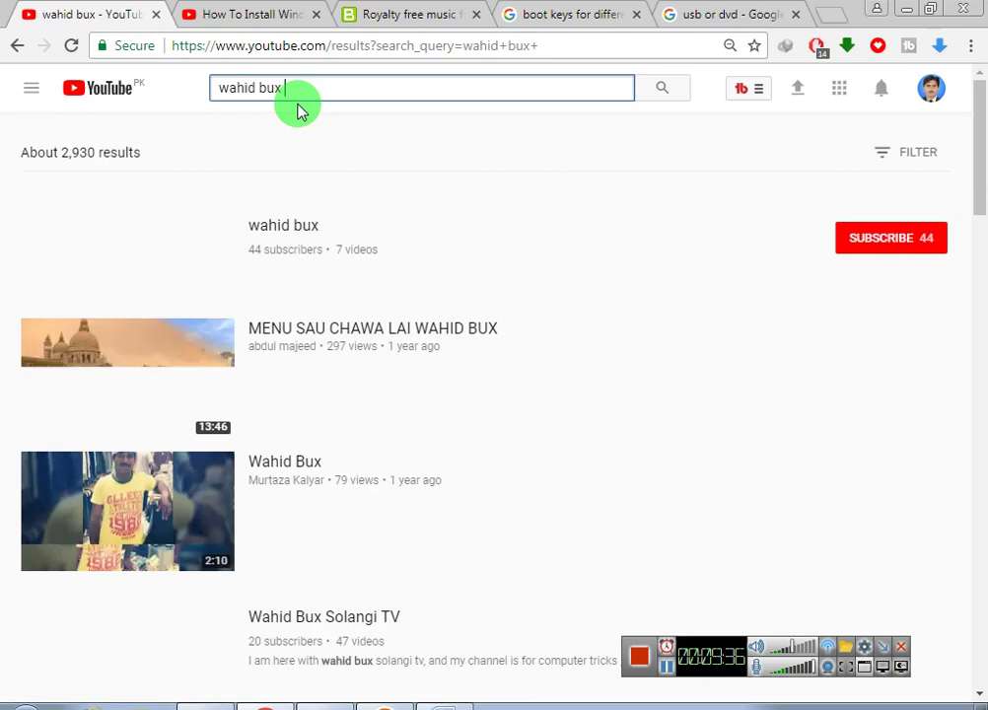
pyautogui.scroll(-2, 189, 653)
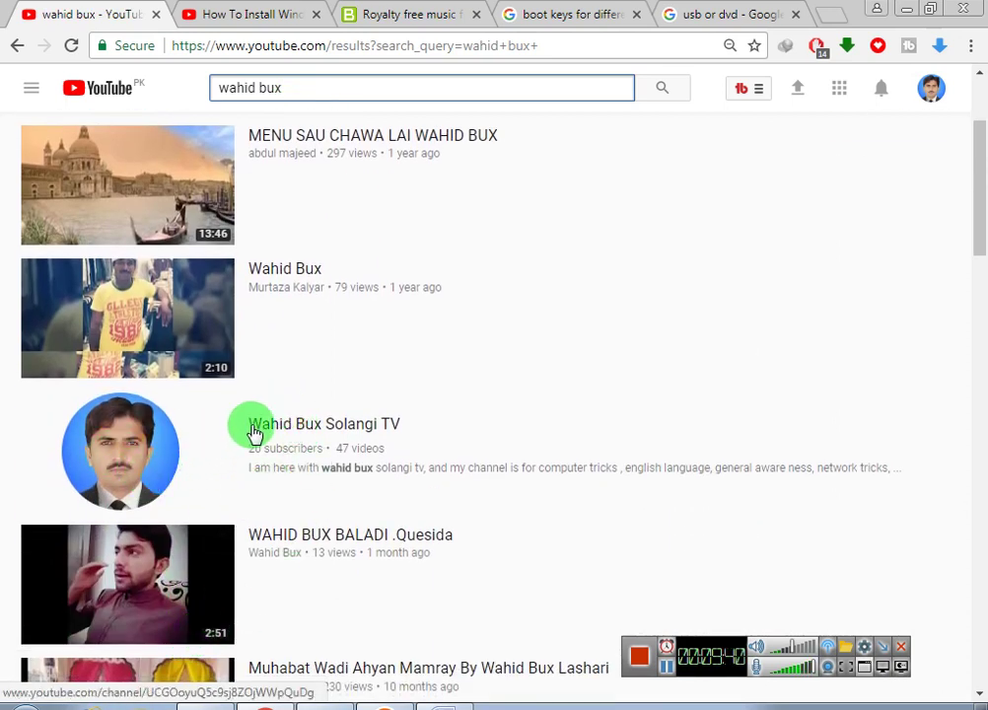
pyautogui.click(301, 437)
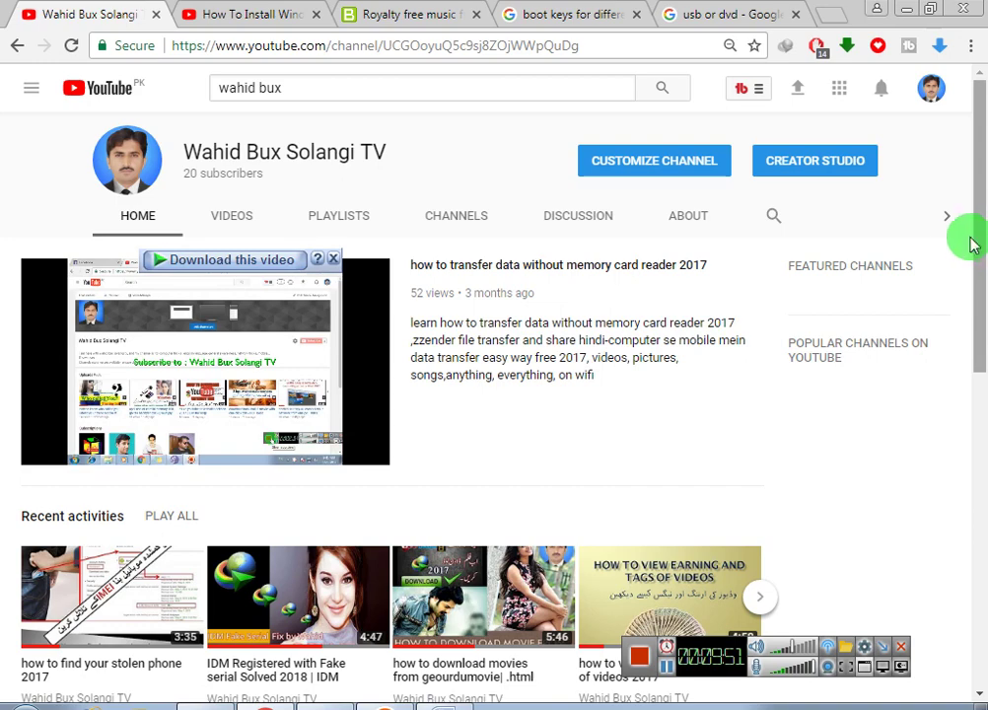
pyautogui.moveTo(974, 246); pyautogui.dragTo(960, 267)
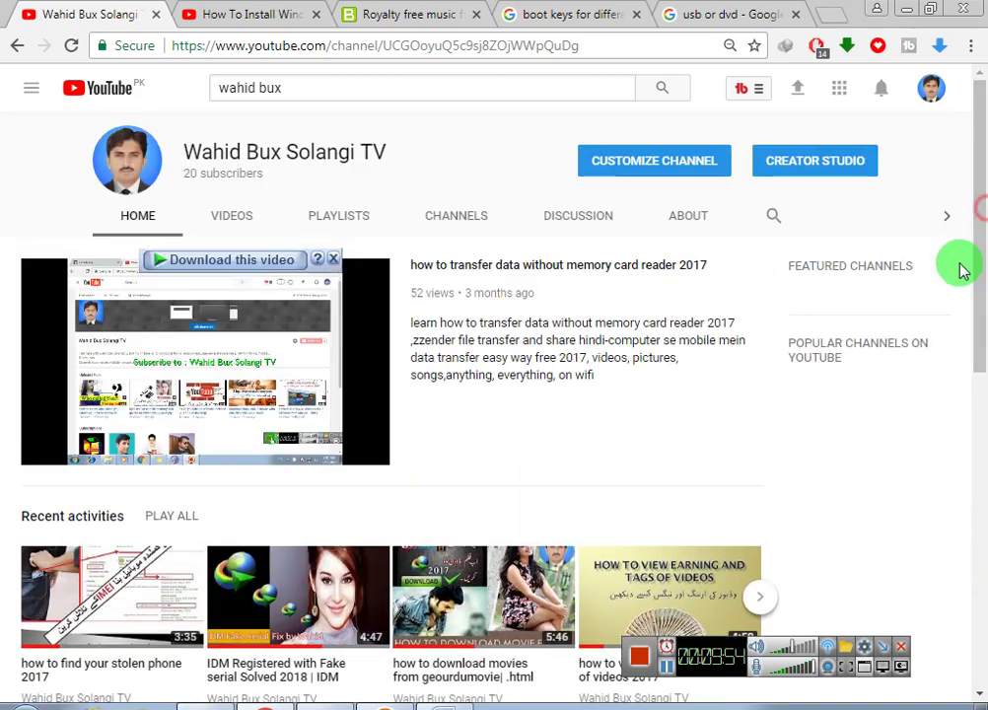
pyautogui.doubleClick(242, 385)
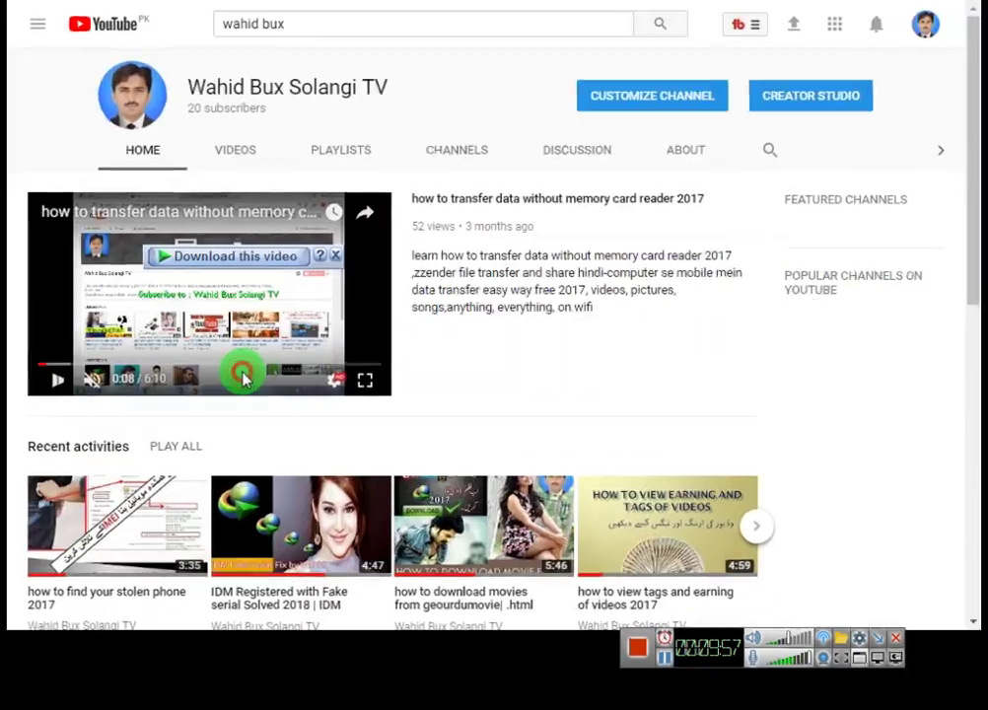
pyautogui.doubleClick(385, 394)
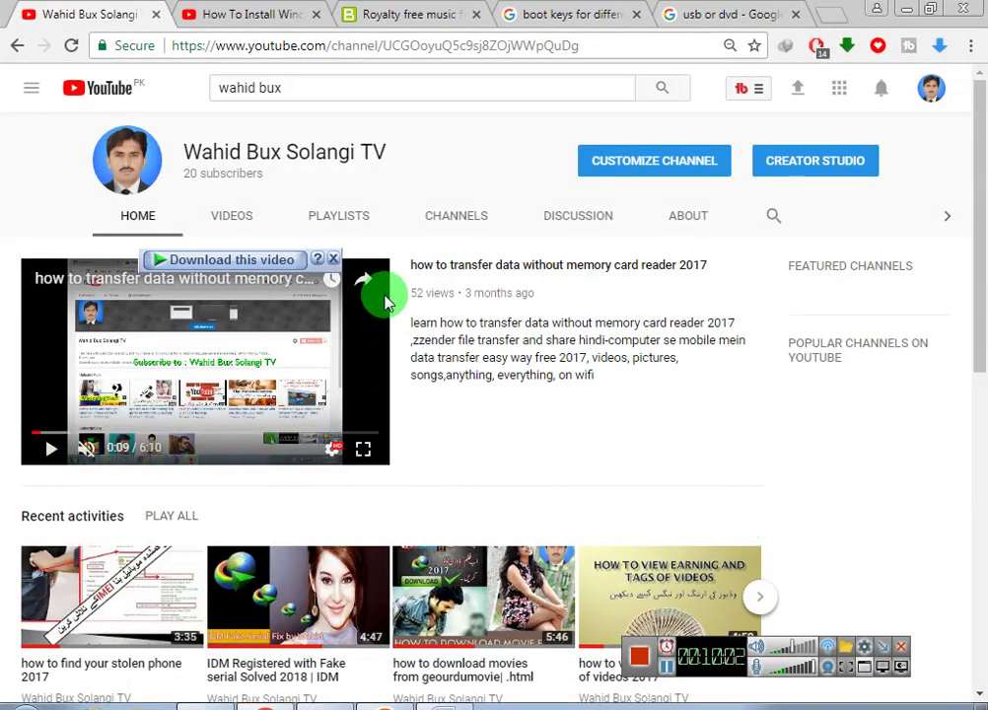
# Search YouTube for "idm fake serial" and open the video "IDM Registered with Fake serial Solved 2018 | IDM mega pig |FANDA".
pyautogui.click(314, 87)
pyautogui.moveTo(315, 87); pyautogui.dragTo(194, 77)
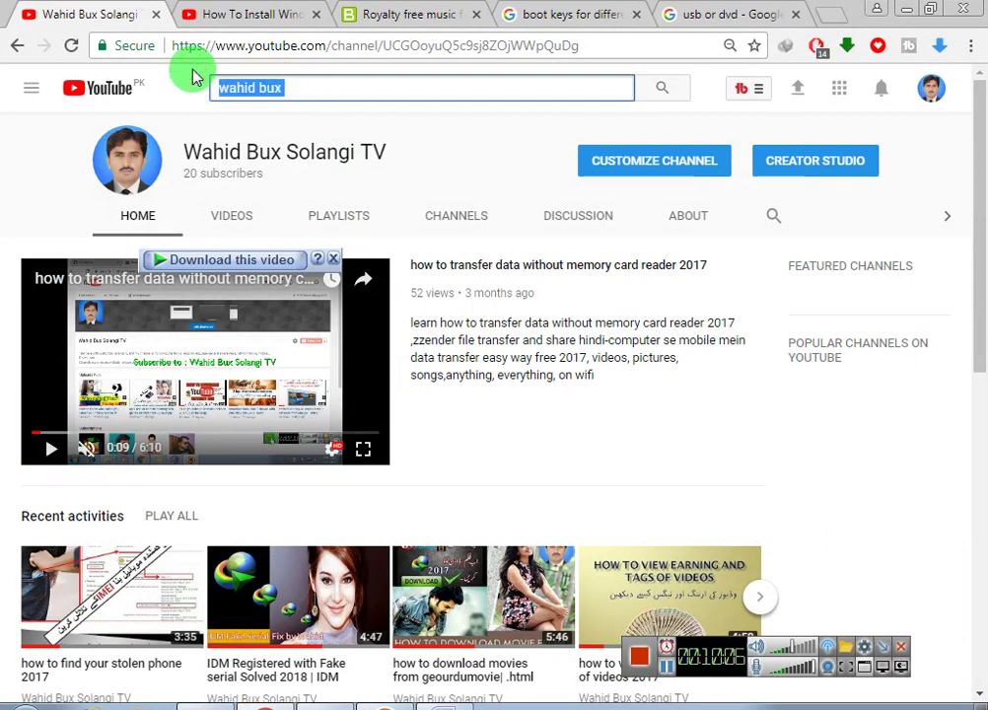
pyautogui.write('idm fake')
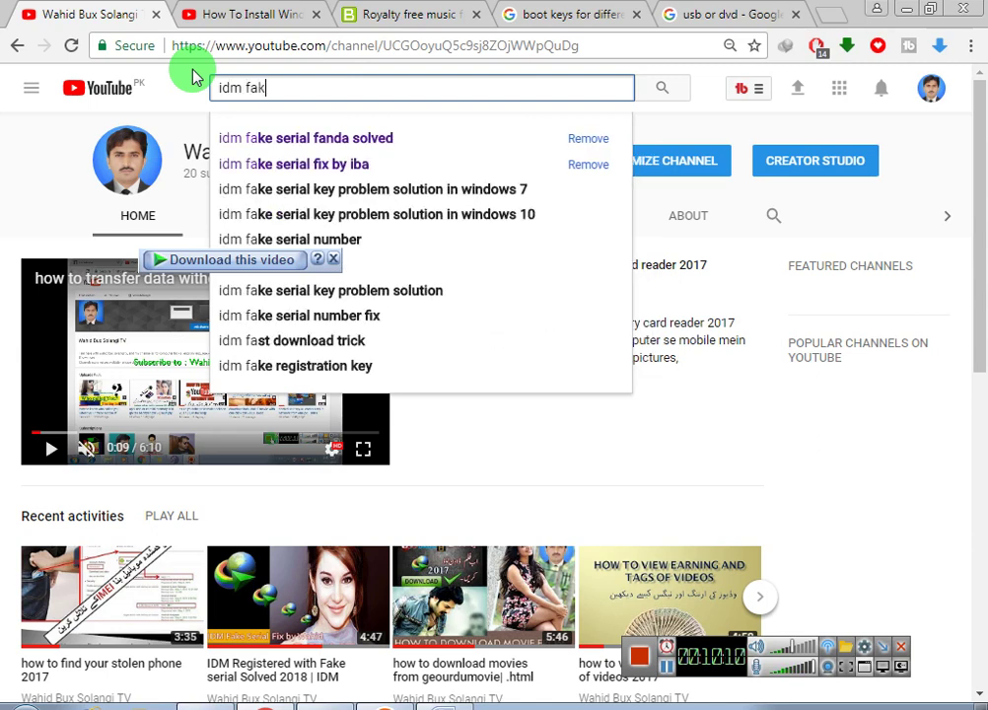
pyautogui.write(' serial')
pyautogui.press('Return')
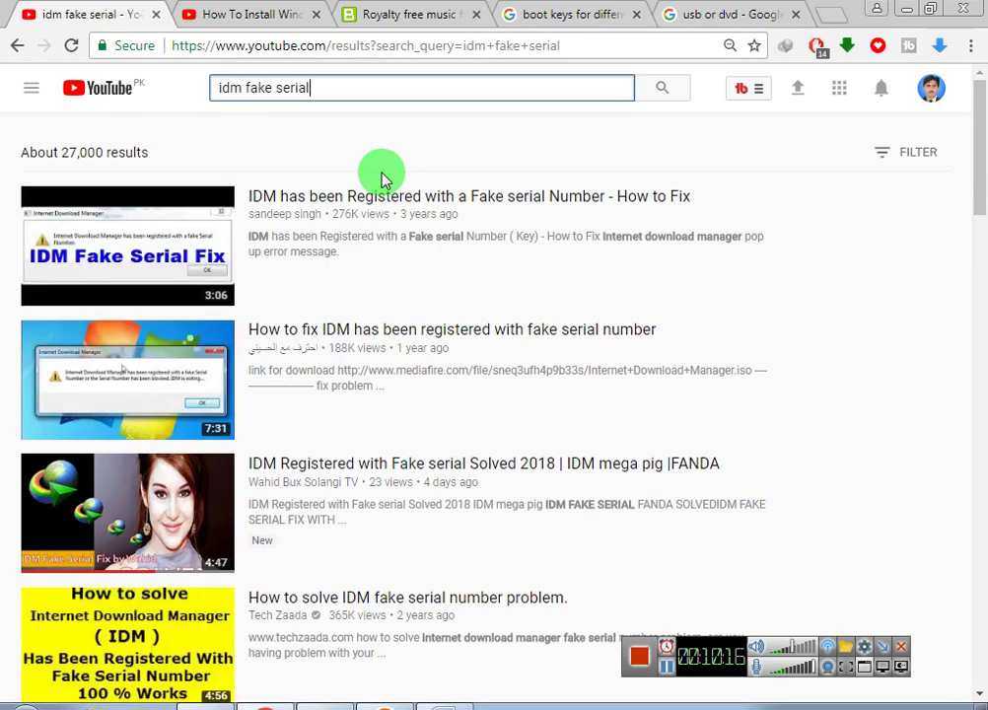
pyautogui.click(184, 490)
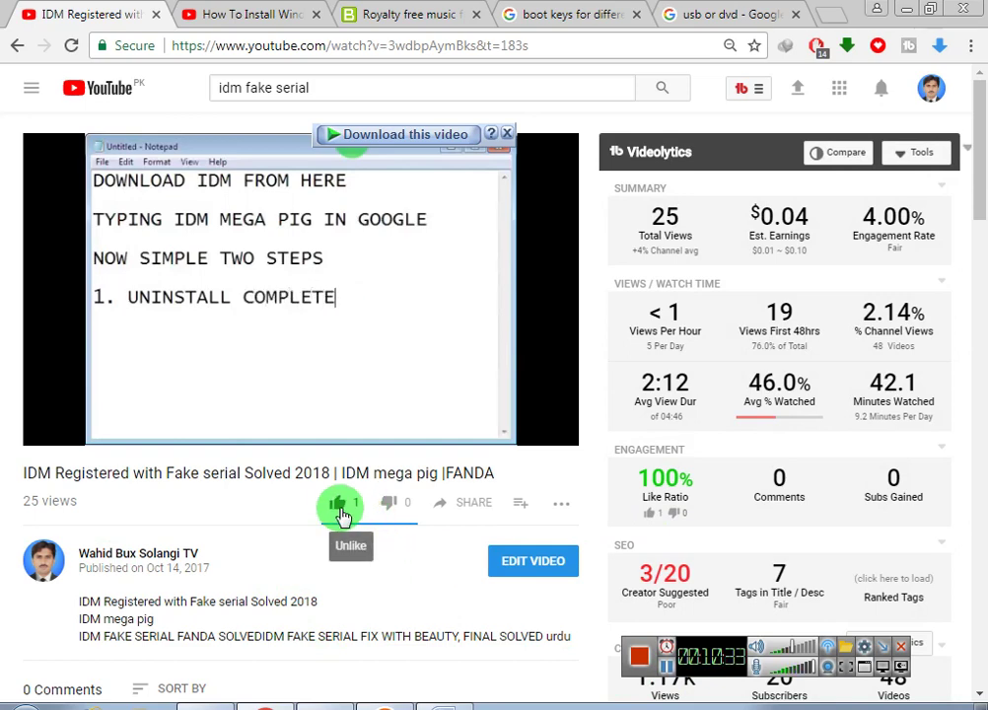
pyautogui.scroll(-3, 350, 522)
pyautogui.scroll(3, 353, 540)
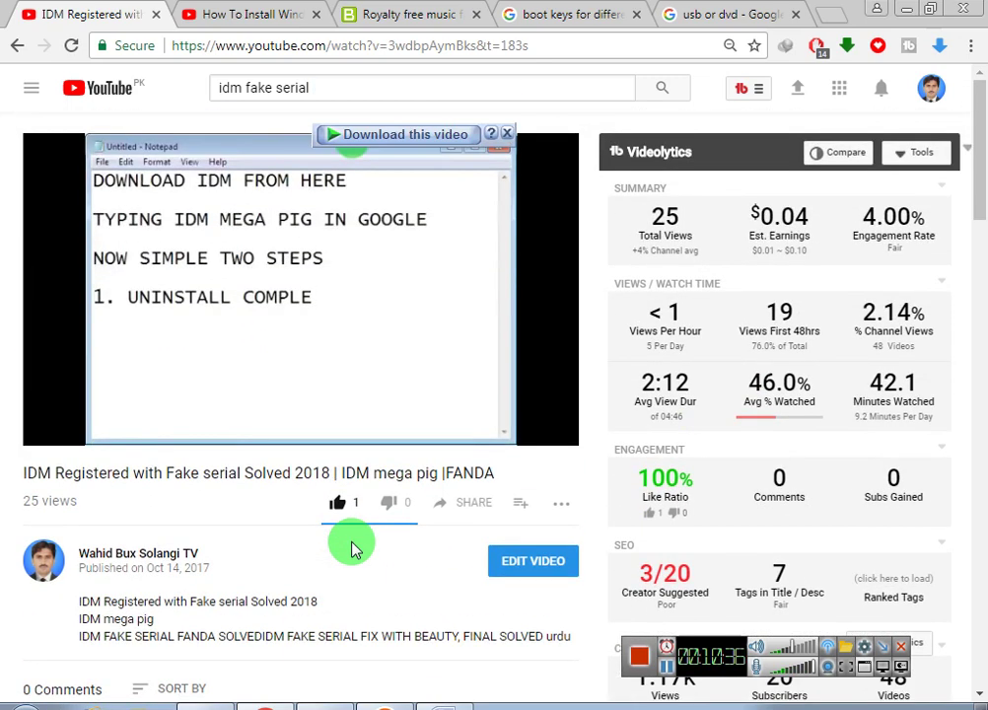
pyautogui.click(558, 508)
pyautogui.click(414, 538)
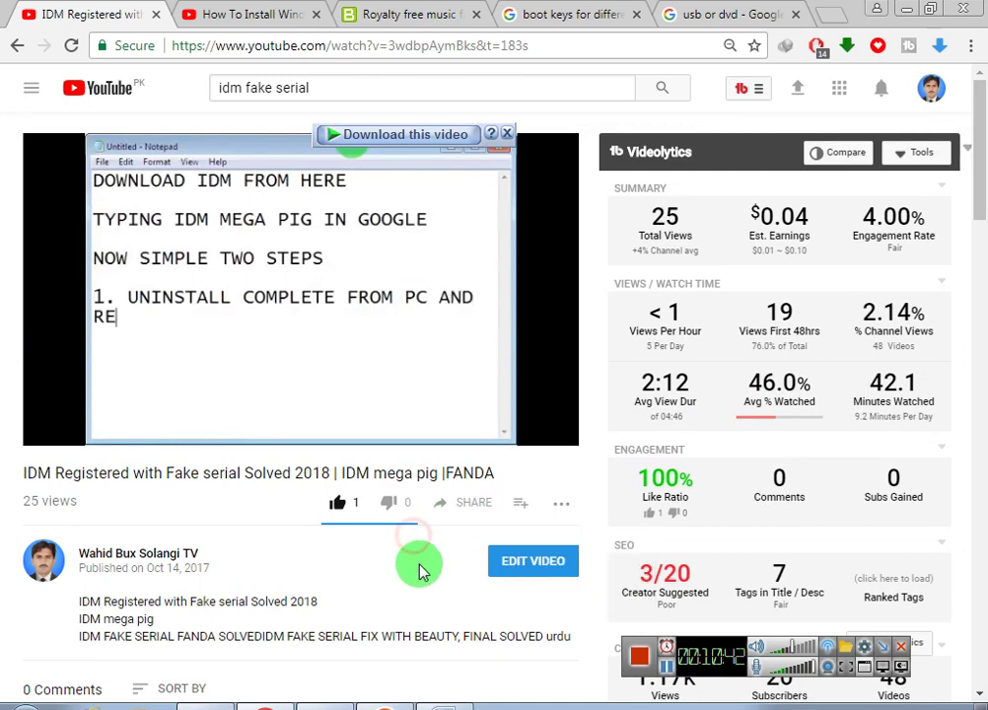